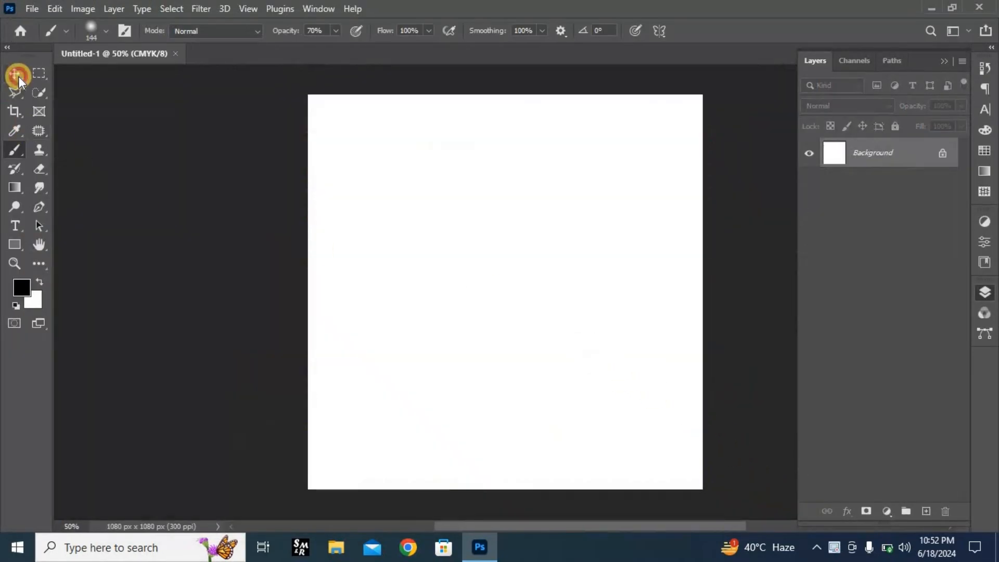
- Place the photo of the jumping man from the recent files in File Explorer onto the blank canvas
click(16, 74)
scroll(355, 231, right, 1)
scroll(355, 231, right, 1)
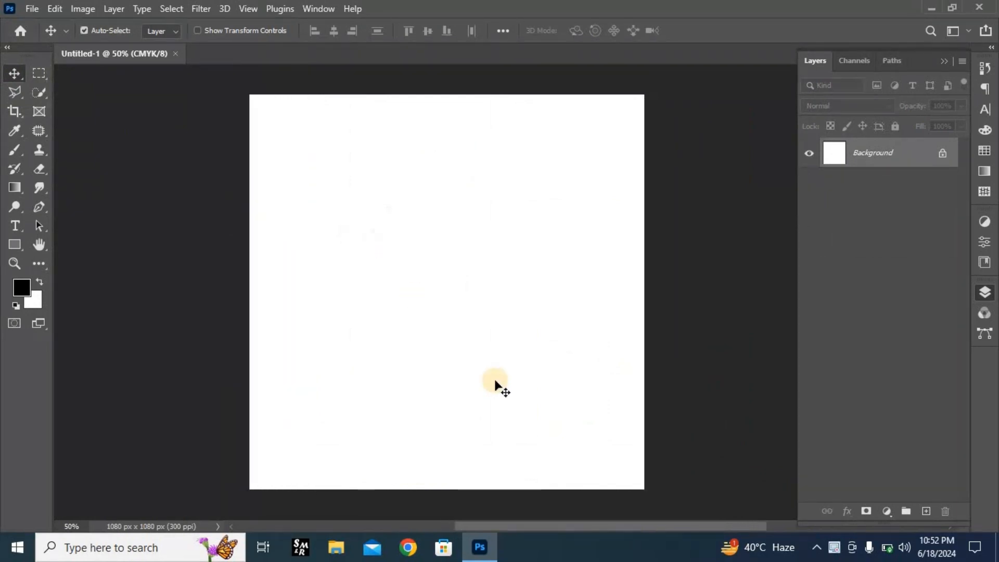
click(336, 553)
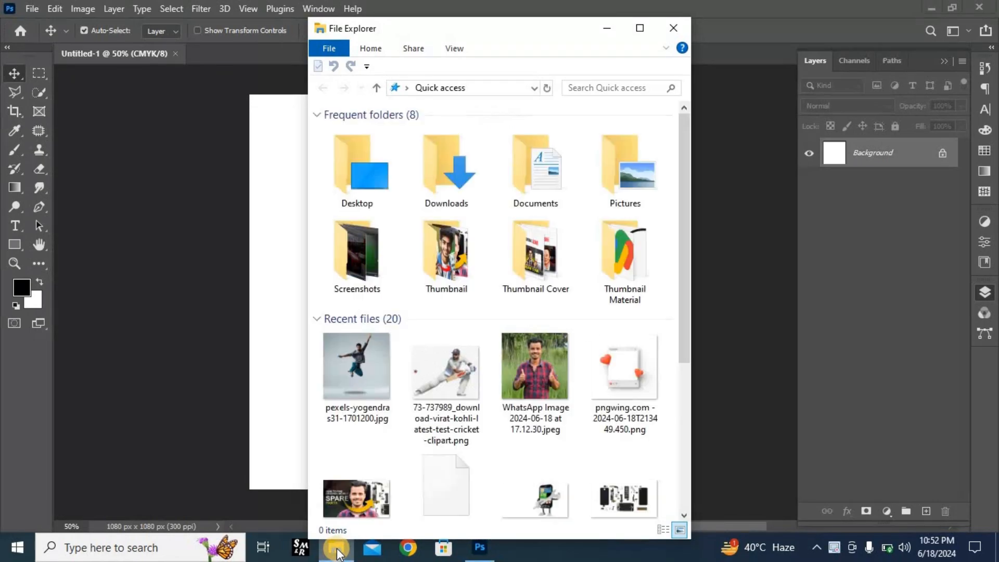
drag(358, 372, 261, 300)
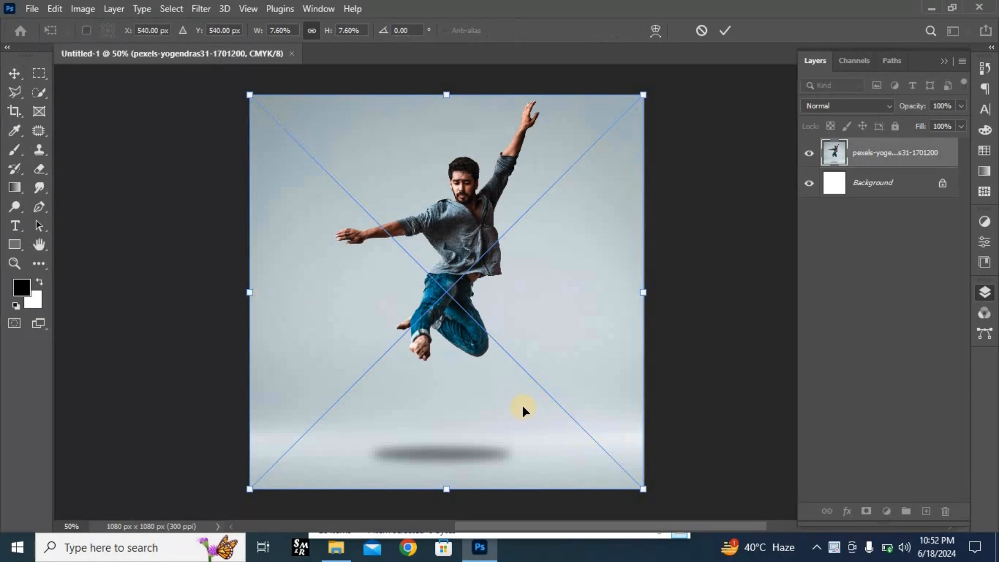
- Scale the placed photo to about 9.14% and position it at about X 540 px, Y 649 px, so it covers the canvas
scroll(522, 406, down, 5)
drag(645, 366, 699, 411)
scroll(633, 357, up, 2)
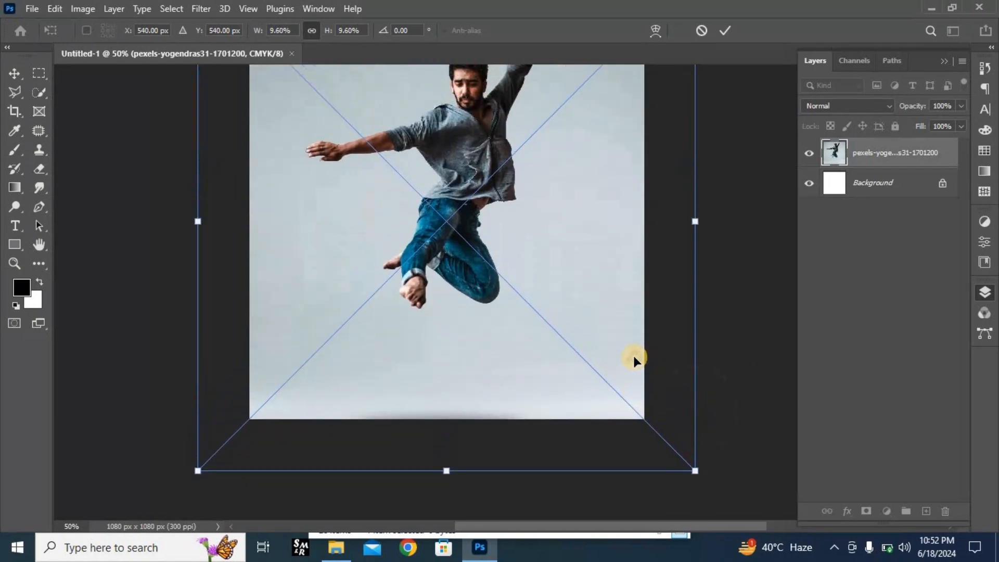
scroll(632, 355, up, 3)
drag(473, 263, 473, 295)
drag(690, 111, 672, 128)
drag(466, 289, 472, 270)
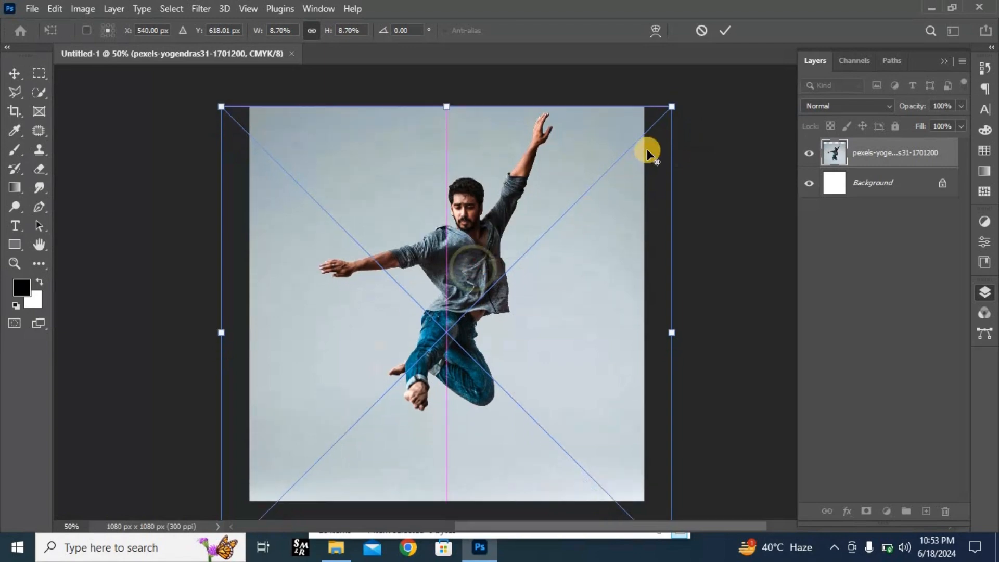
drag(672, 106, 682, 95)
drag(511, 226, 510, 233)
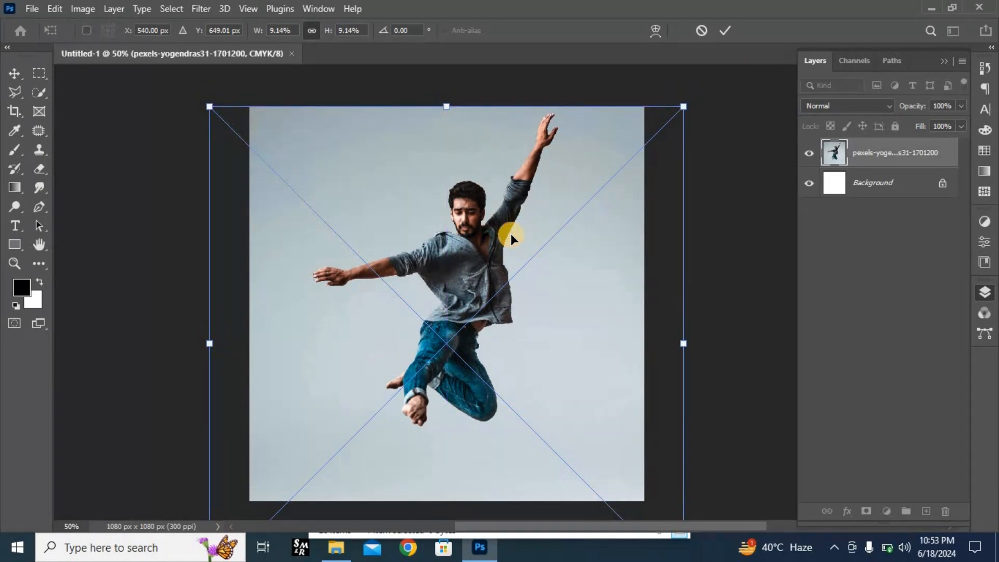
click(724, 31)
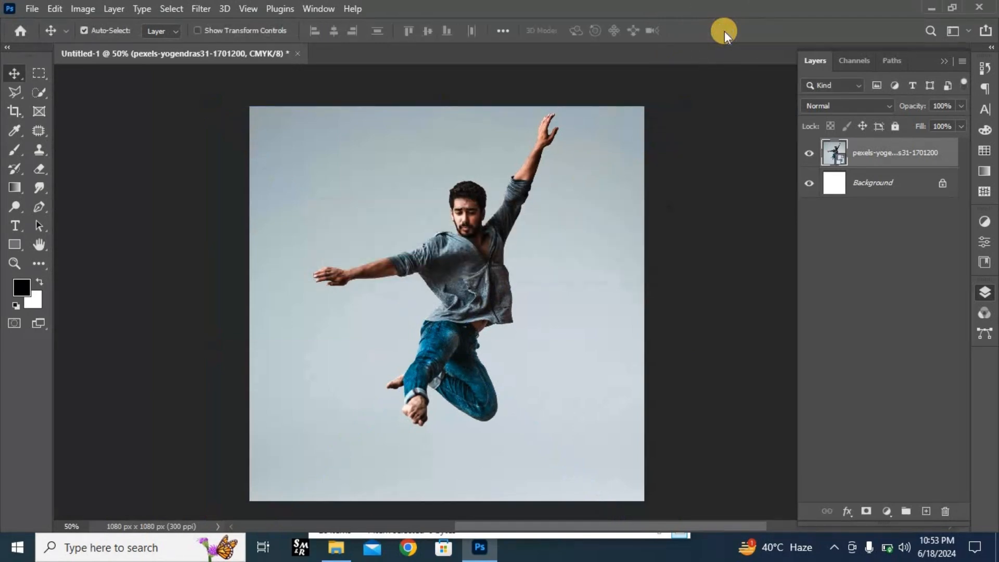
- Place the Instagram frame PNG with hearts from the recent files over the photo
click(336, 547)
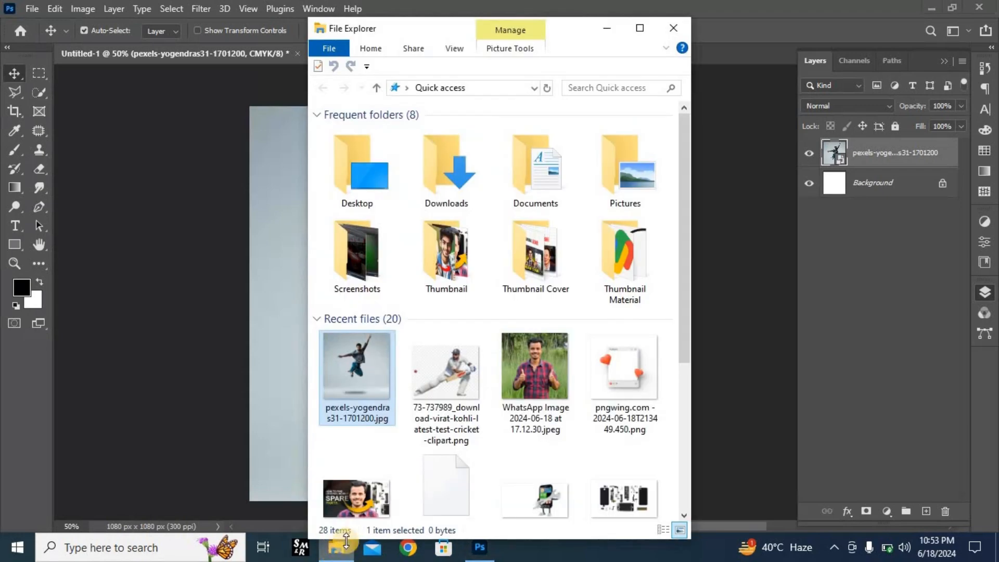
drag(601, 379, 230, 364)
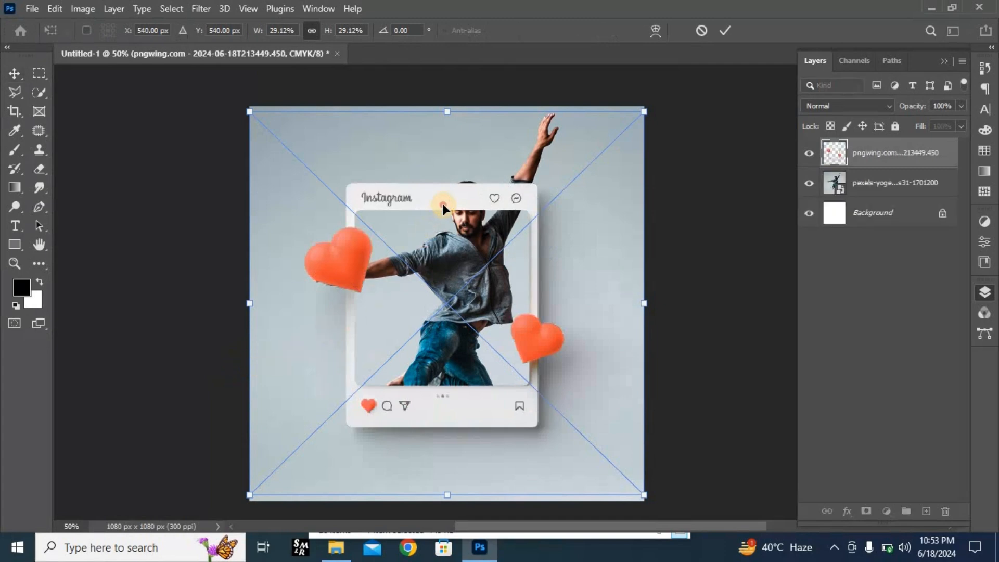
click(724, 31)
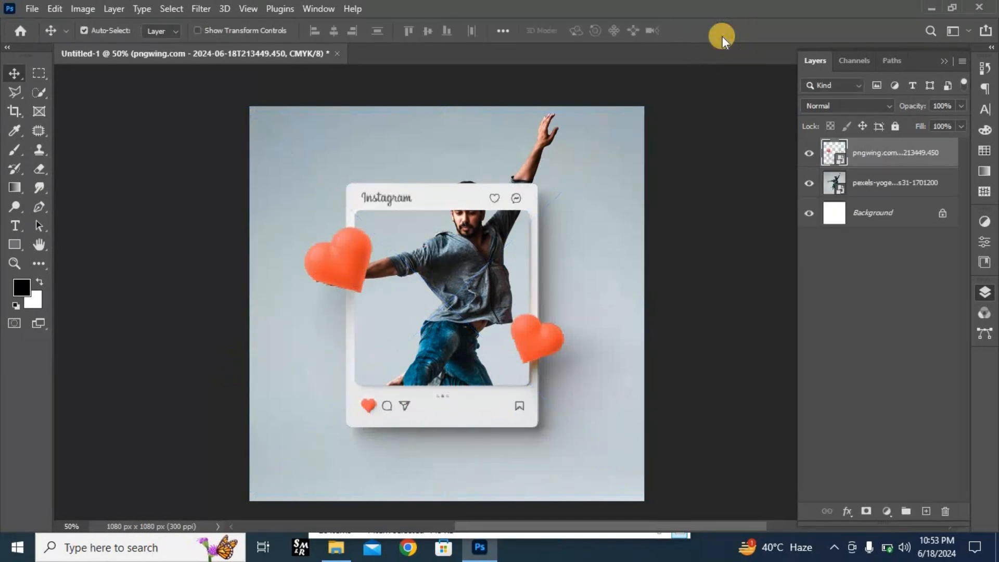
- Scale the Instagram frame to about 34.45%, rotate it to about -8.88° and position it around the man
mouse_move(440, 199)
mouse_down()
mouse_move(497, 185)
mouse_move(430, 206)
mouse_up()
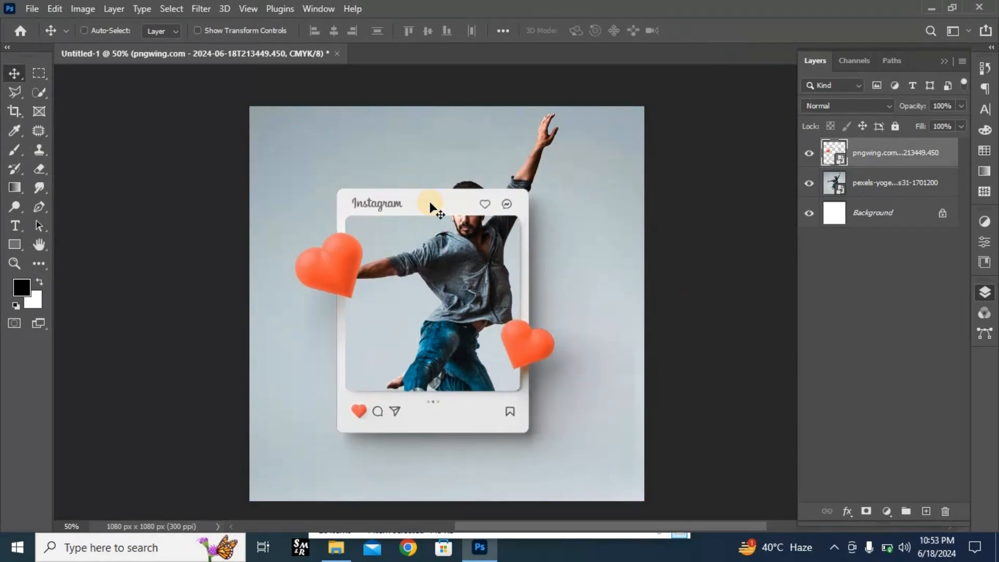
key(ctrl+t)
drag(636, 117, 699, 68)
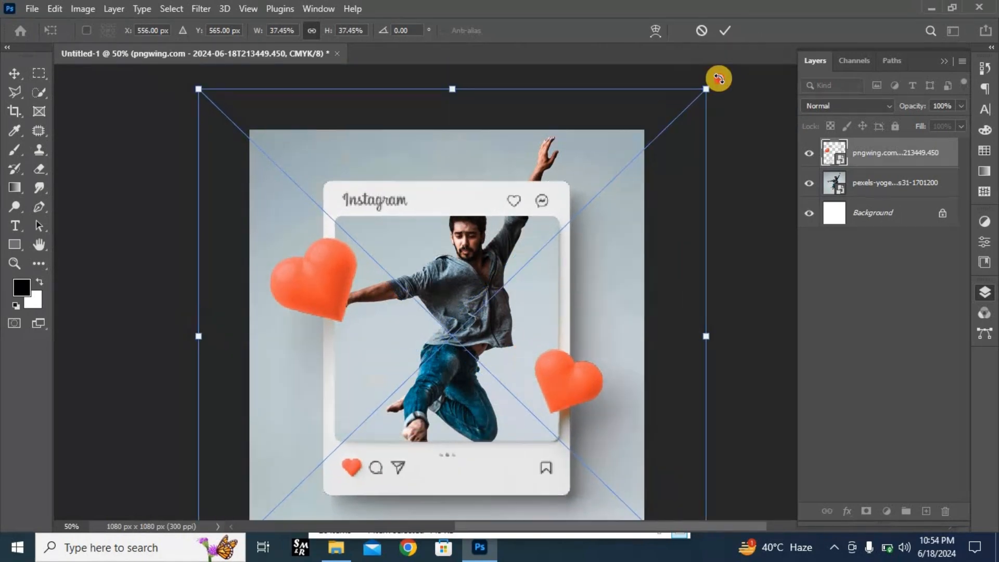
drag(706, 69, 642, 260)
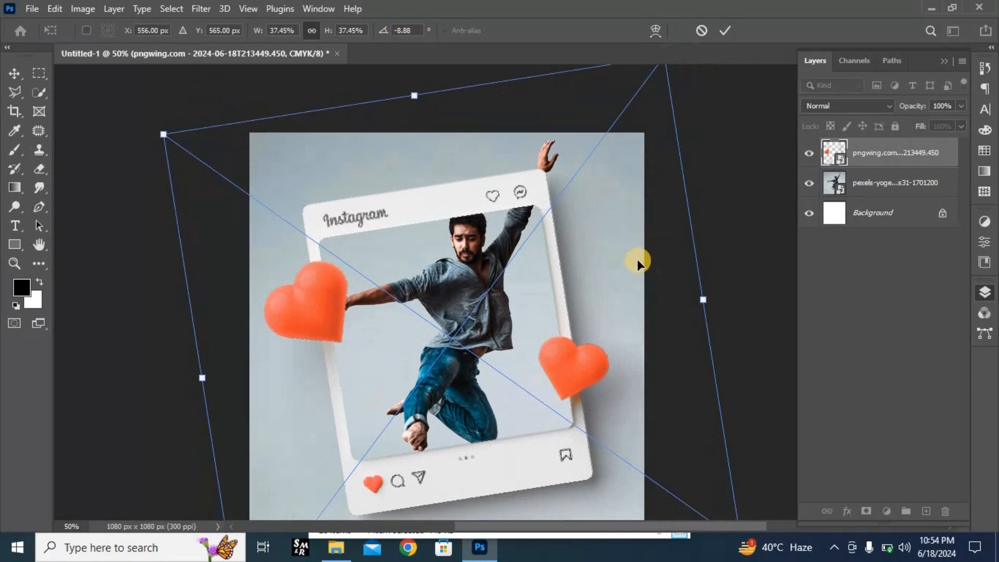
drag(524, 338, 535, 201)
click(724, 30)
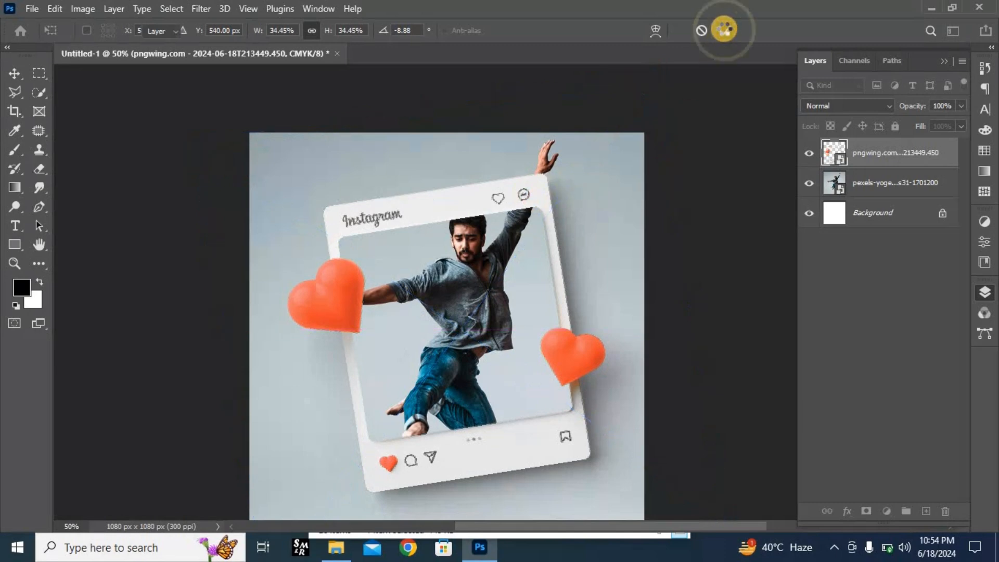
- Hide the Instagram frame layer and copy the man from the photo layer onto a new layer using Select Subject
click(809, 155)
click(896, 182)
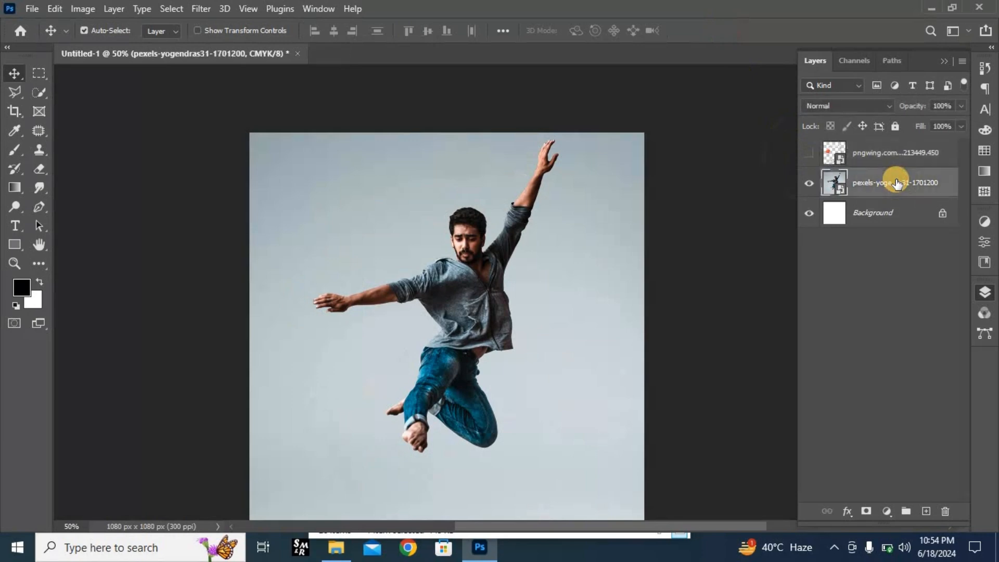
click(178, 9)
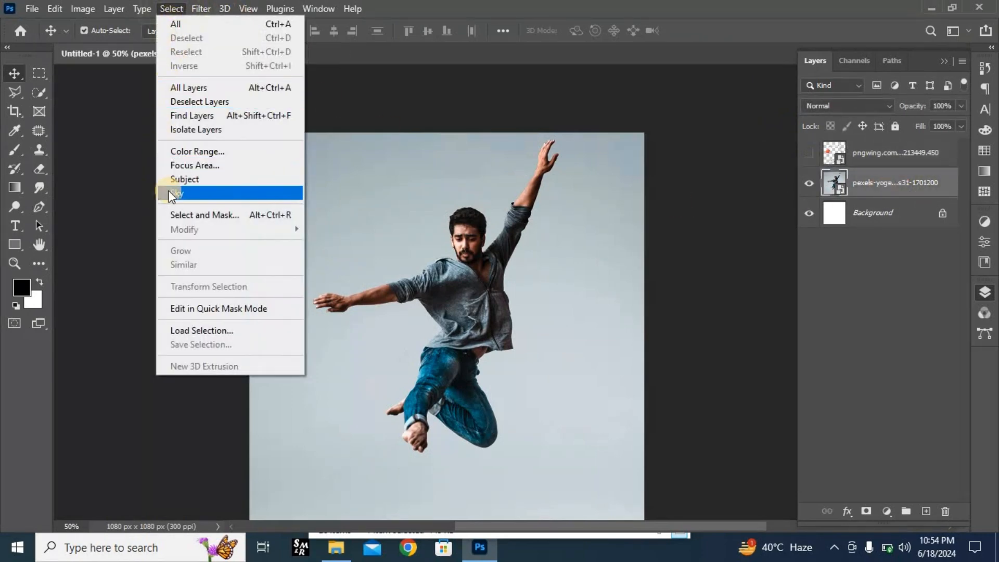
click(191, 178)
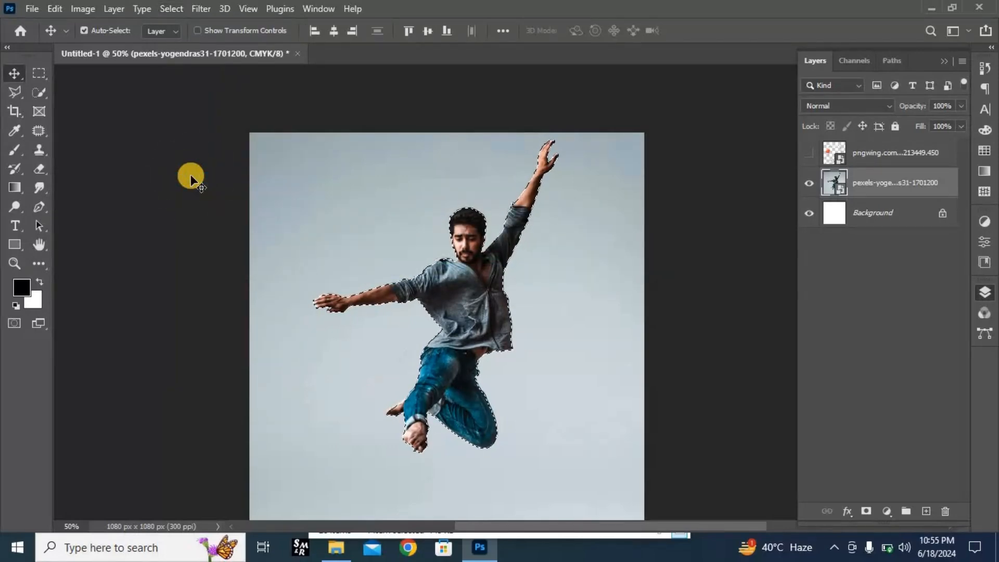
key(ctrl+j)
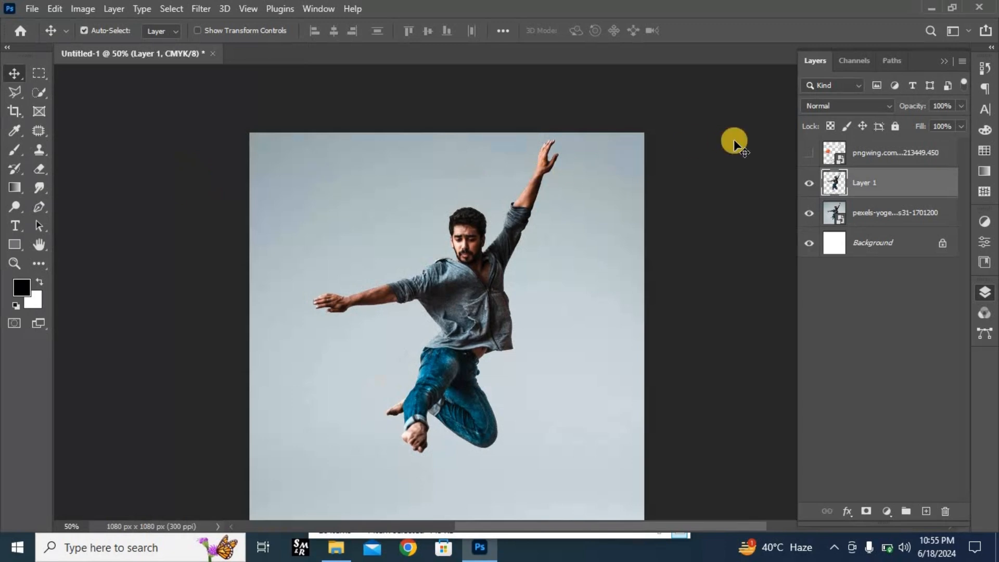
- Show the Instagram frame layer and move the man's cutout layer above it
click(809, 154)
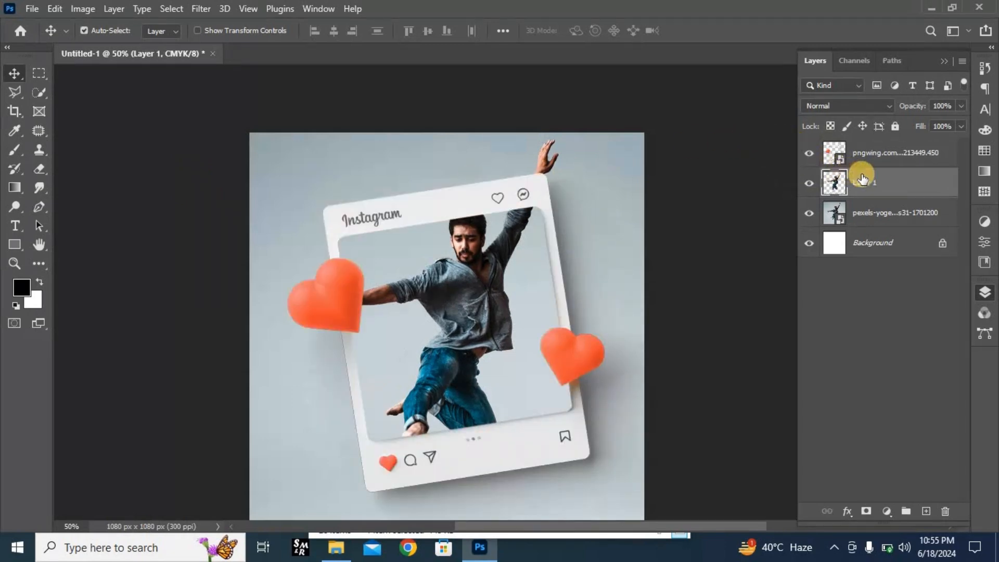
drag(894, 187, 886, 149)
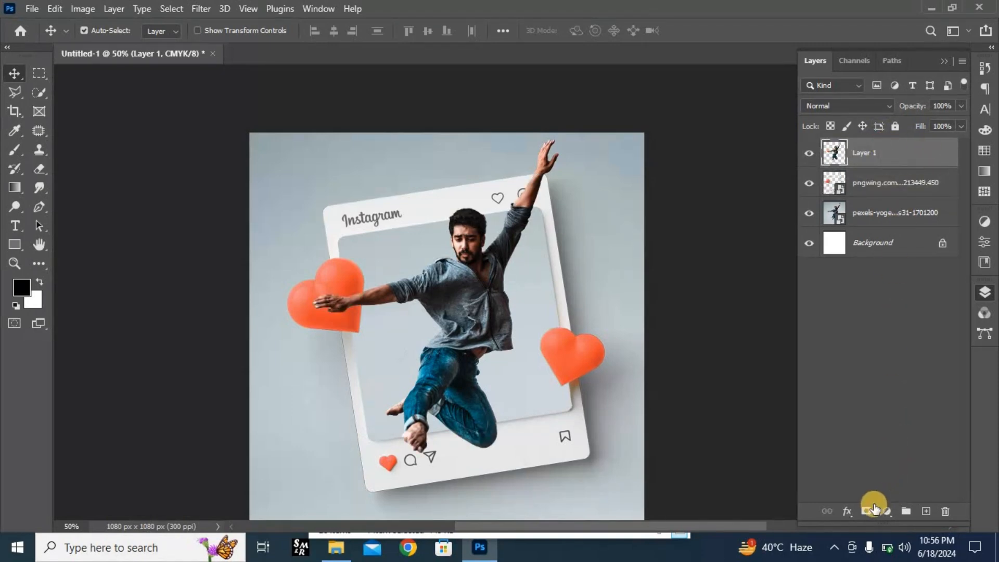
- Add a black hide-all mask to the cutout layer and ready the Brush tool with white (ffffff) as foreground
alt+click(868, 511)
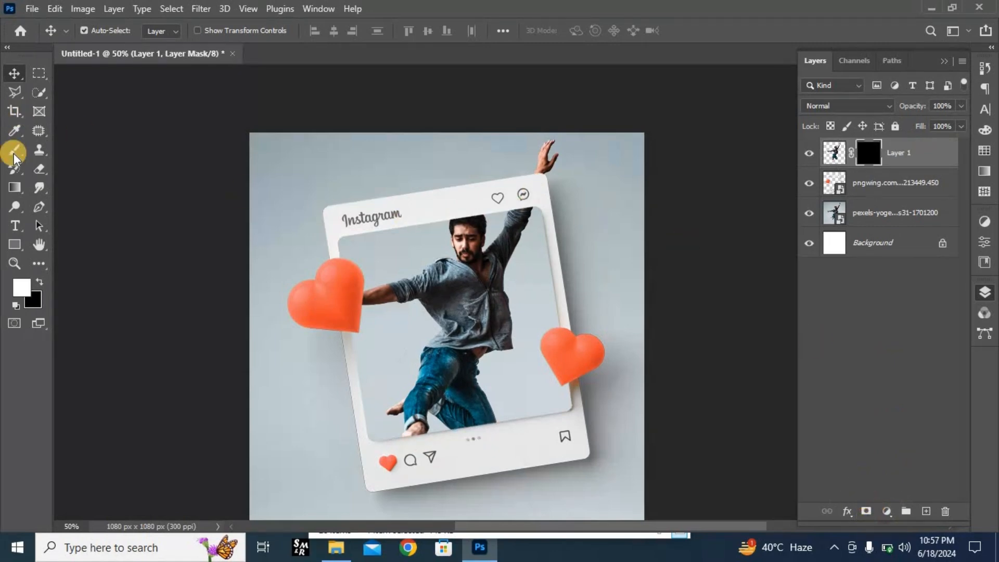
drag(15, 156, 76, 151)
click(19, 297)
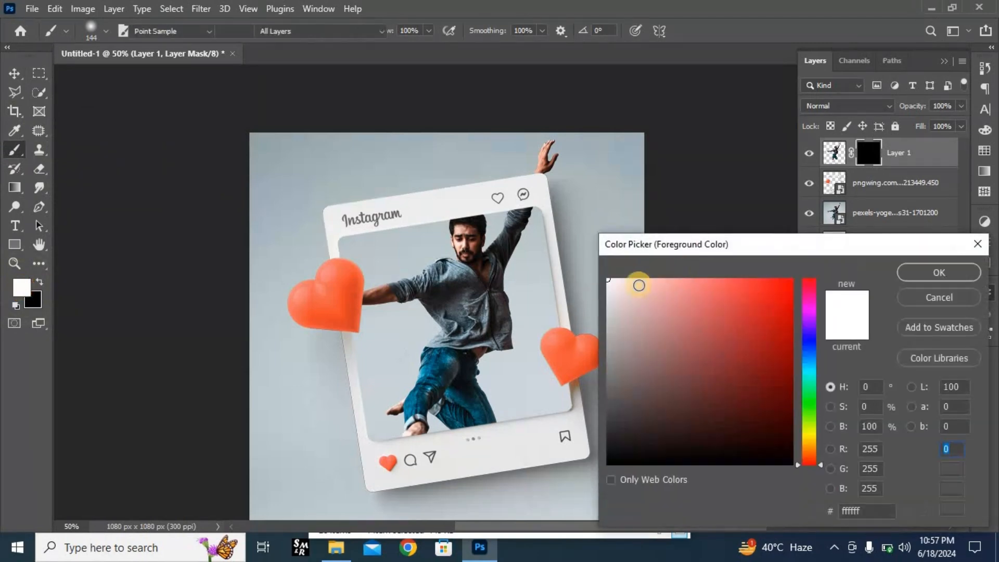
click(929, 274)
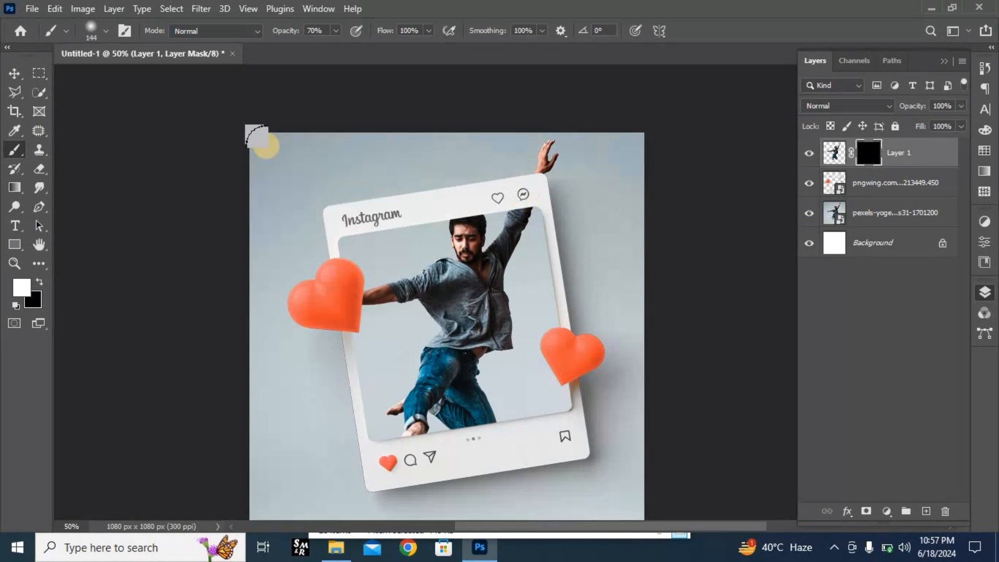
- Paint on the mask with a 144 px Hard Round brush to reveal the raised arm, head and front foot over the frame
click(104, 35)
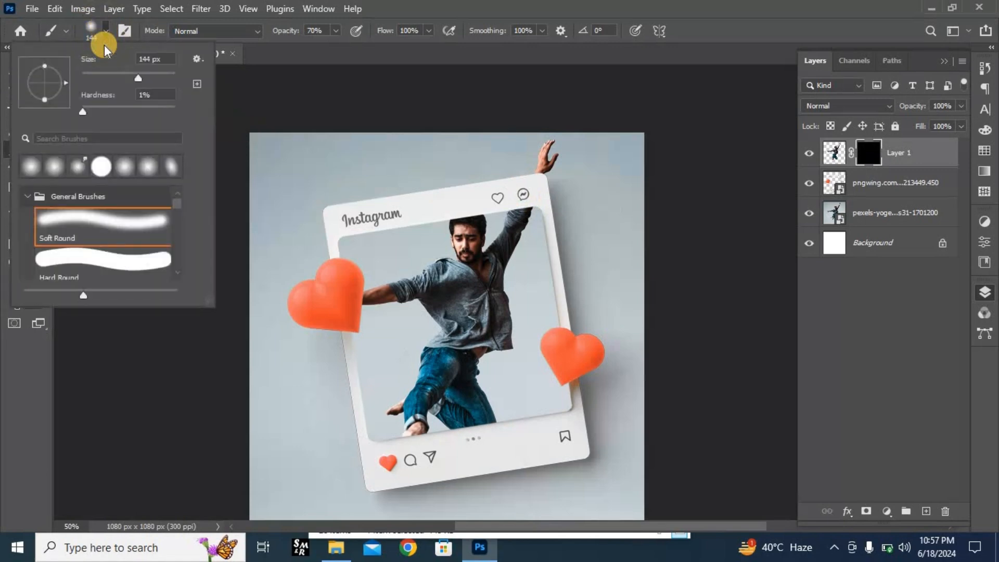
click(103, 258)
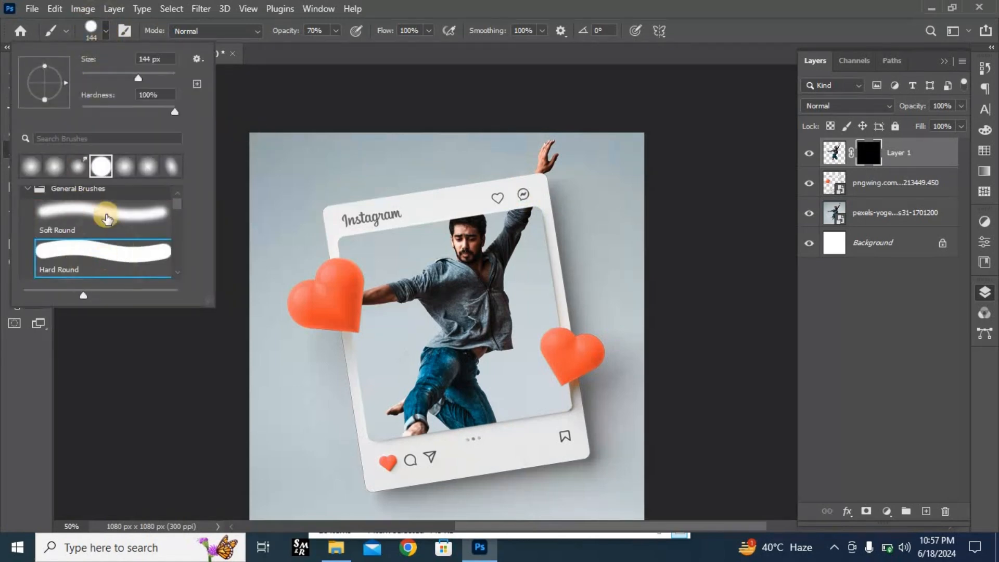
click(104, 35)
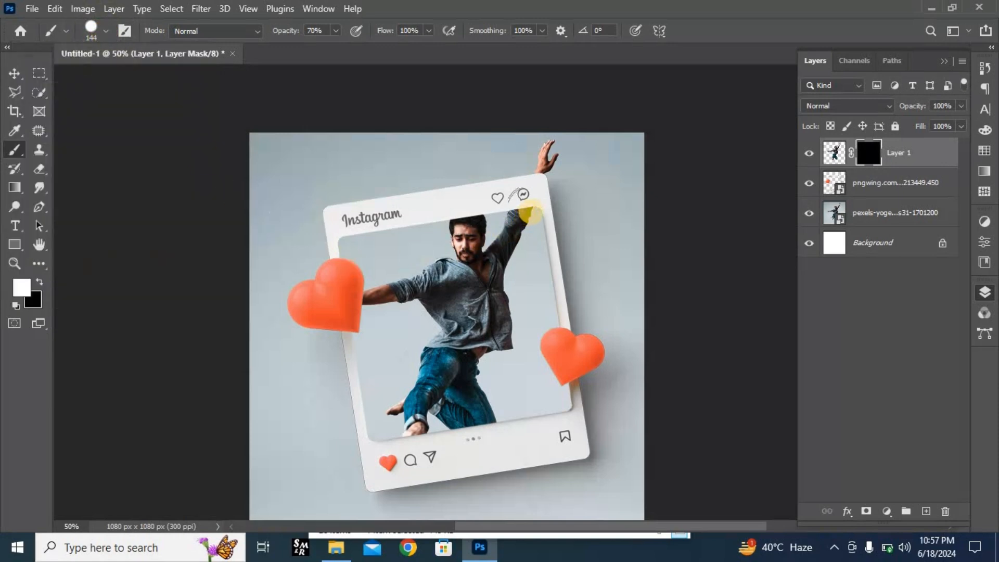
drag(527, 211, 530, 199)
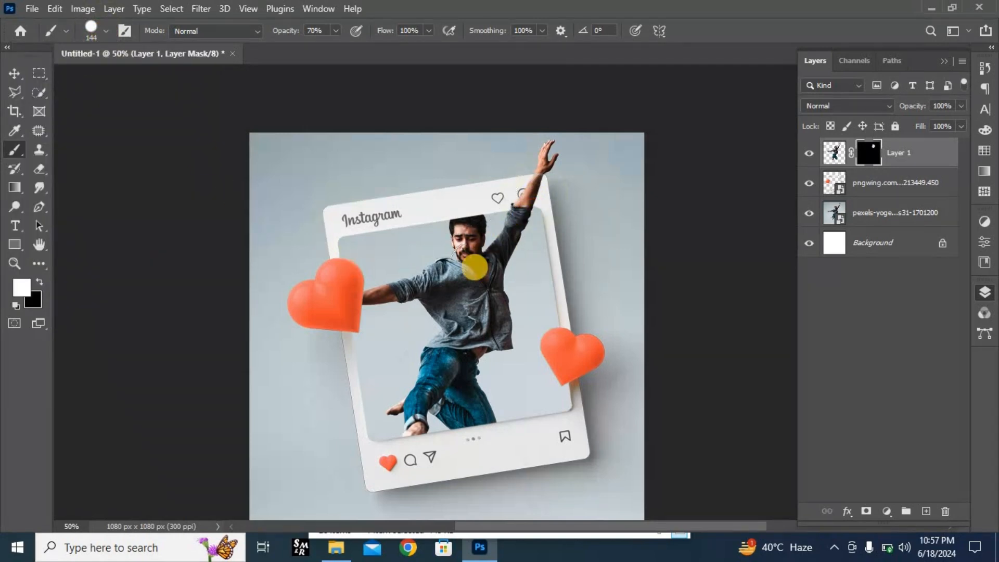
mouse_move(457, 224)
mouse_down()
mouse_move(466, 208)
mouse_move(468, 230)
mouse_move(462, 225)
mouse_up()
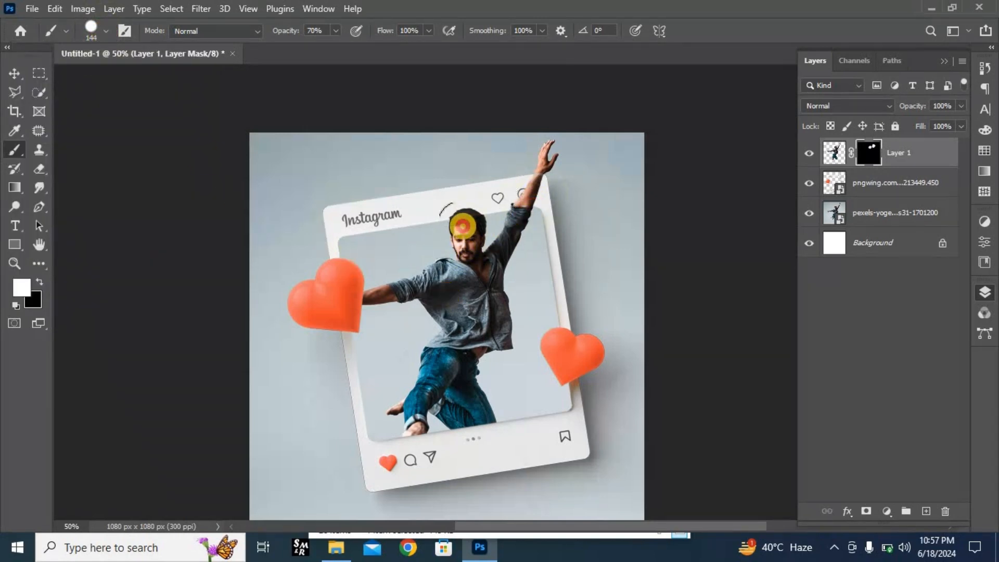
mouse_move(406, 402)
mouse_down()
mouse_move(414, 455)
mouse_move(415, 439)
mouse_move(397, 466)
mouse_up()
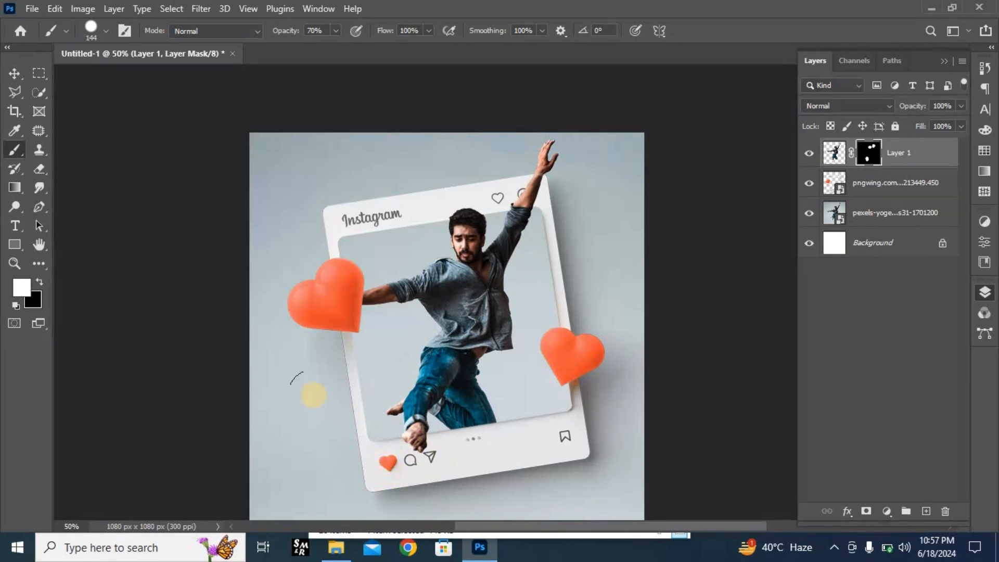
- Create a new empty layer directly above the Instagram frame layer
click(14, 73)
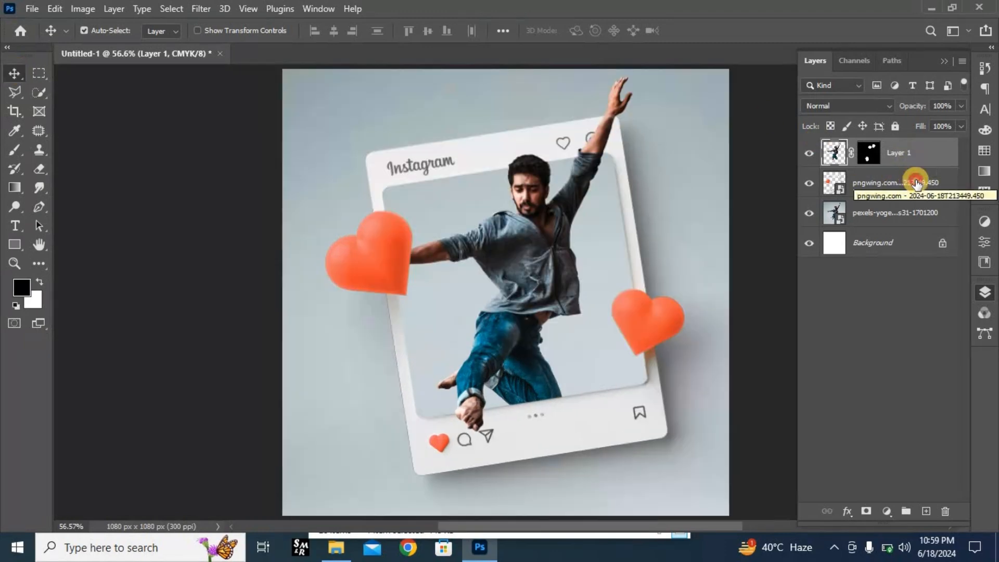
click(910, 185)
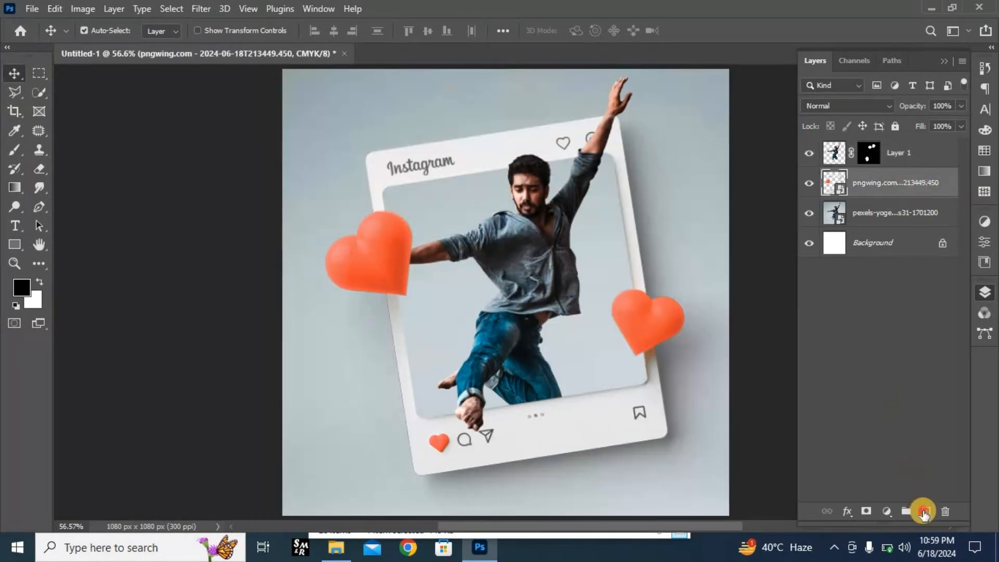
click(923, 513)
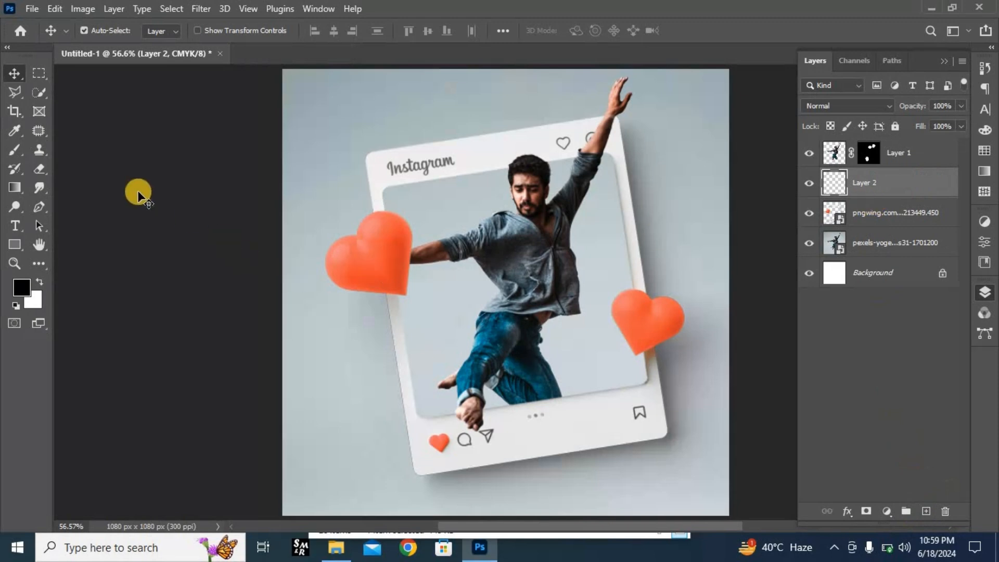
- Ready the Brush tool with a 44 px Soft Round tip, 0% hardness, and black (000000) as the foreground color
click(15, 149)
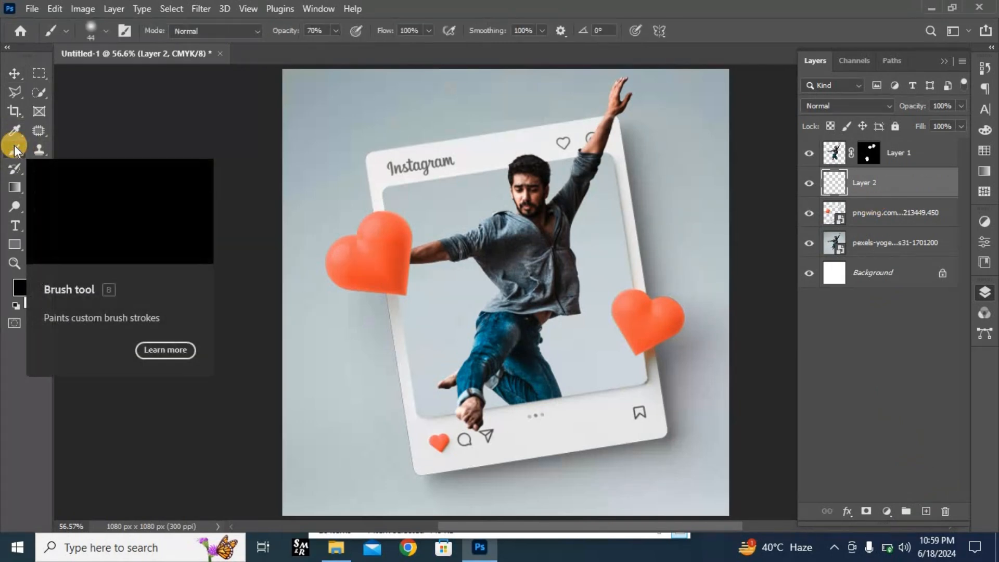
click(105, 30)
click(98, 208)
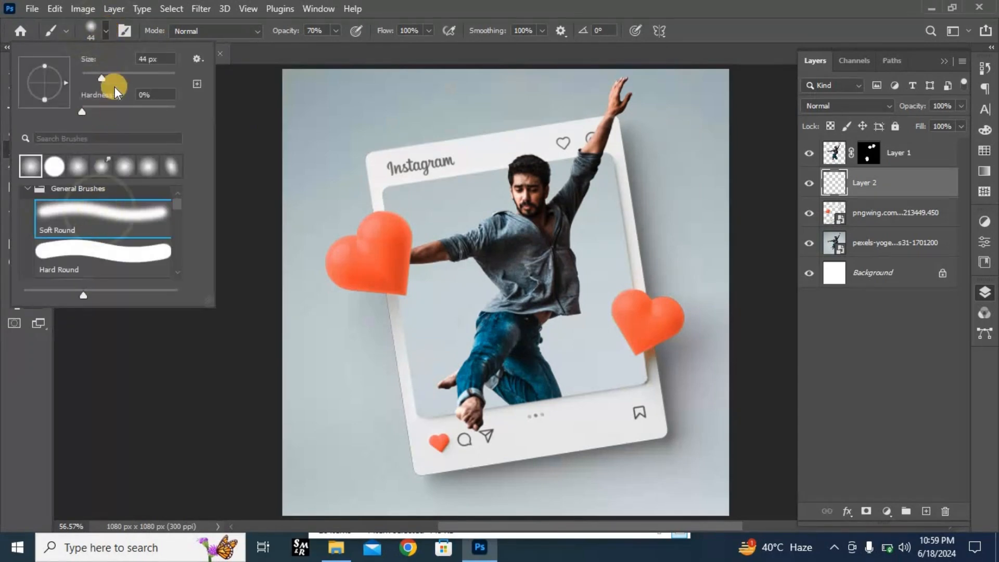
click(105, 33)
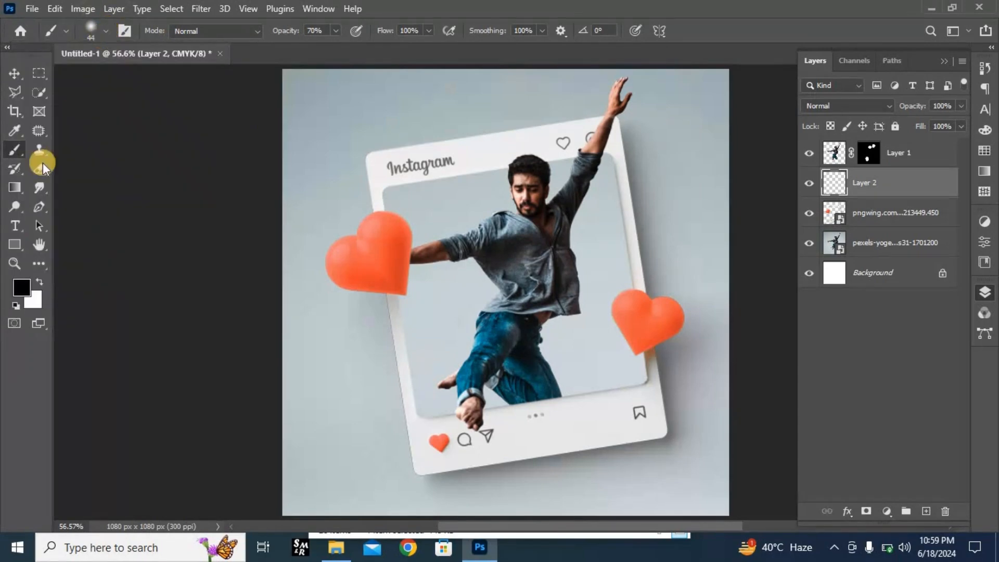
click(22, 285)
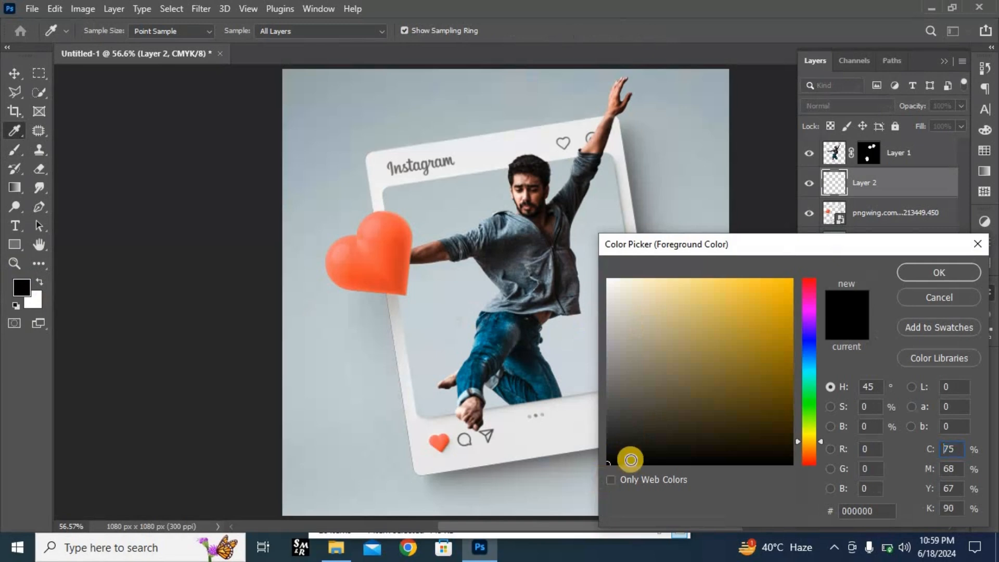
click(921, 270)
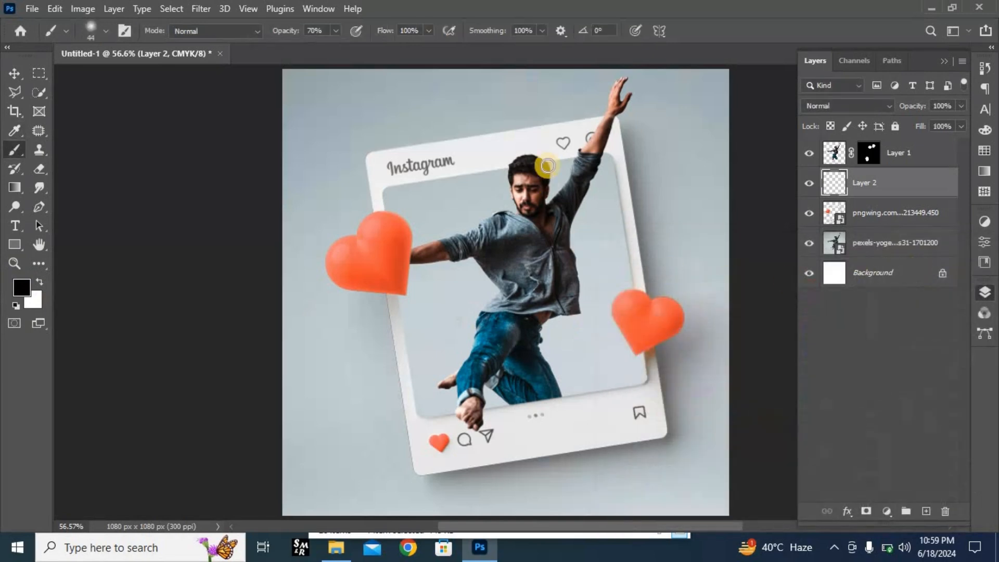
- Paint soft black shadows on the empty layer around the man's hair and raised forearm, reducing the brush to 26 px
scroll(553, 168, up, 7)
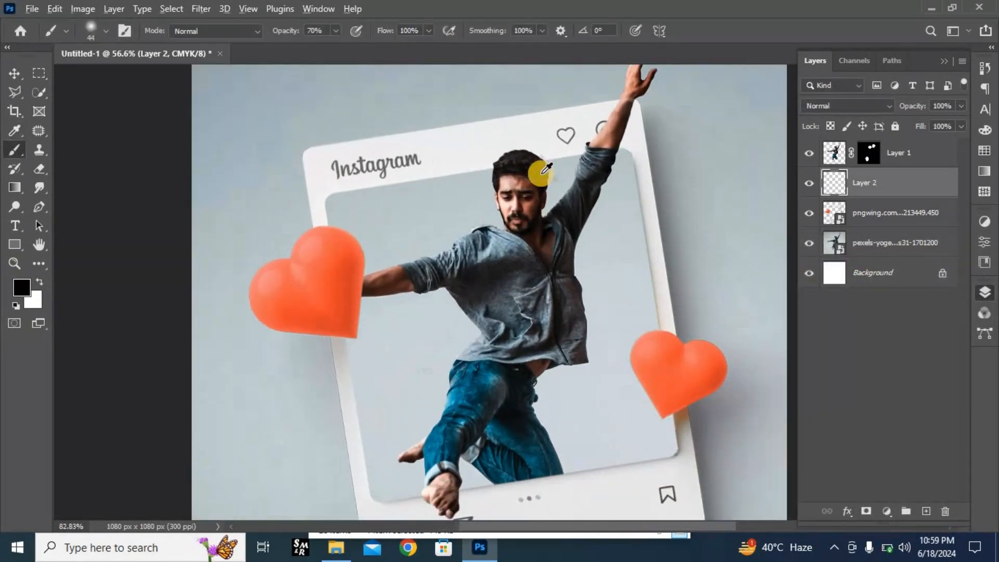
scroll(541, 170, up, 3)
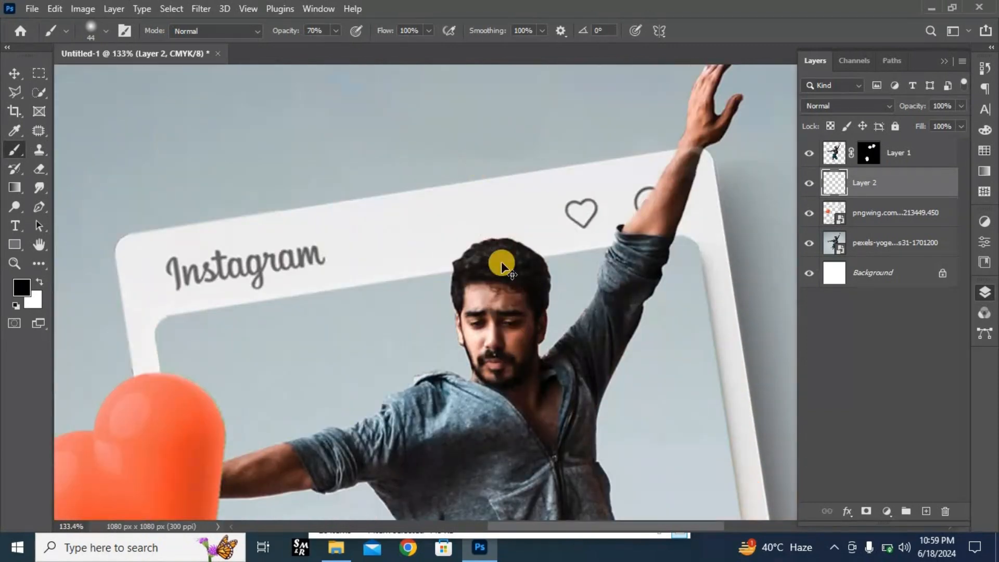
mouse_move(501, 263)
mouse_down()
mouse_move(522, 270)
mouse_move(486, 273)
mouse_move(486, 285)
mouse_move(513, 274)
mouse_move(503, 308)
mouse_move(537, 300)
mouse_move(514, 301)
mouse_up()
mouse_move(650, 197)
mouse_down()
mouse_move(640, 221)
mouse_move(677, 188)
mouse_move(696, 132)
mouse_move(658, 227)
mouse_move(664, 233)
mouse_move(692, 153)
mouse_move(669, 261)
mouse_move(641, 266)
mouse_move(619, 255)
mouse_up()
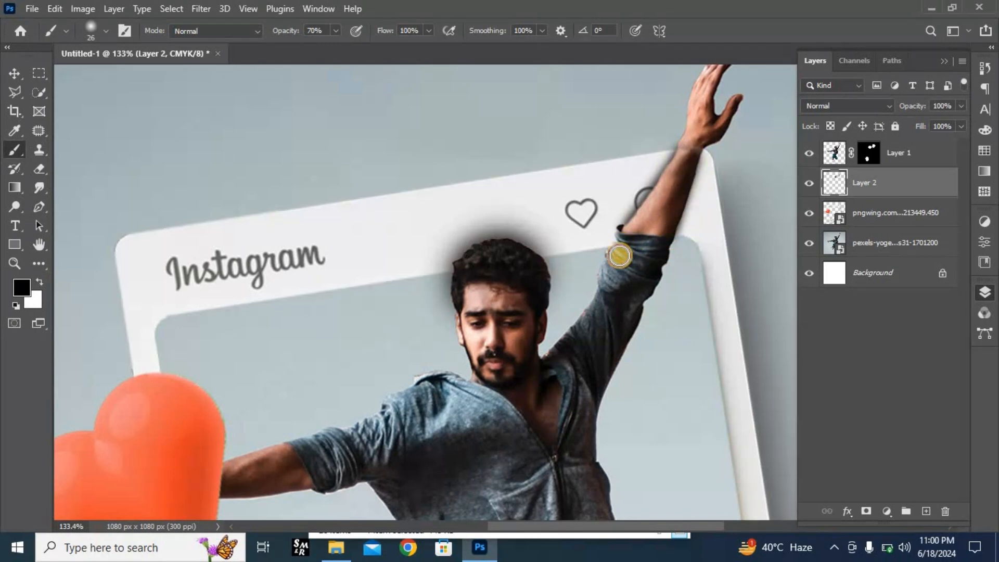
- Paint a soft black shadow with the 26 px brush around the front foot where it overlaps the frame's lower border
scroll(617, 256, down, 6)
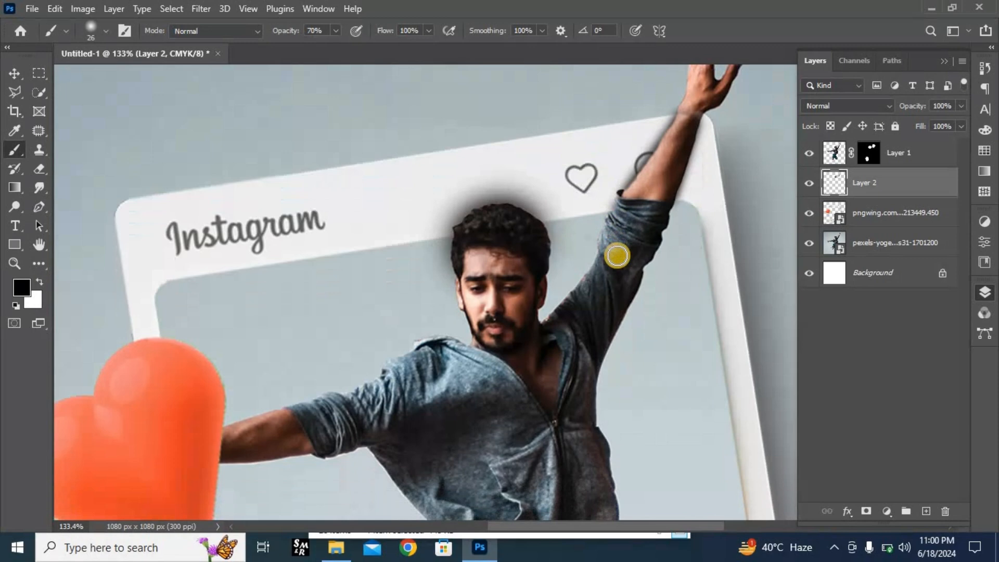
scroll(613, 259, down, 8)
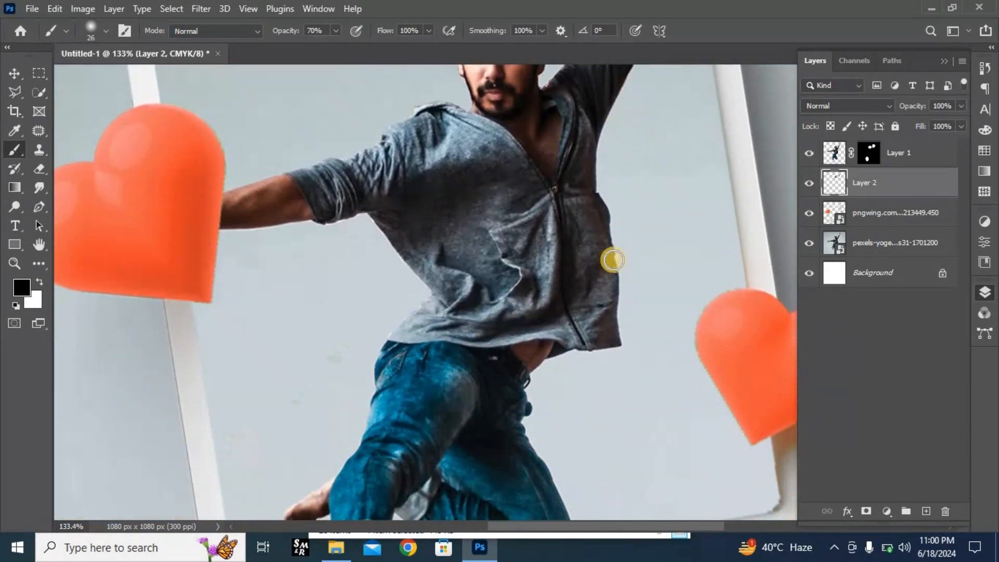
mouse_move(432, 326)
mouse_down()
mouse_move(339, 369)
mouse_move(373, 397)
mouse_move(383, 361)
mouse_move(378, 401)
mouse_move(368, 392)
mouse_up()
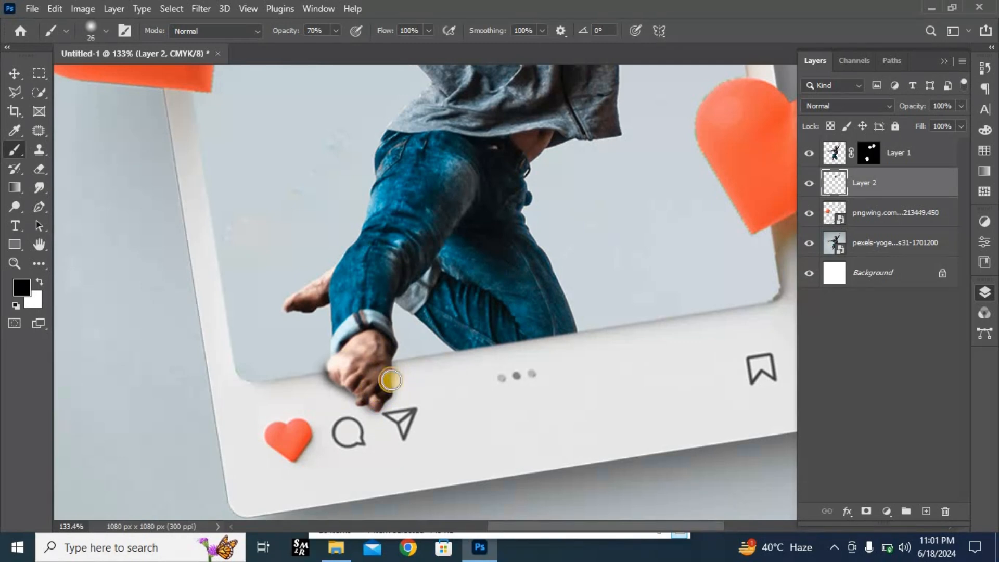
- Lower the shadow layer's opacity to 49% and switch to the Move tool
scroll(406, 370, down, 1)
scroll(407, 370, down, 4)
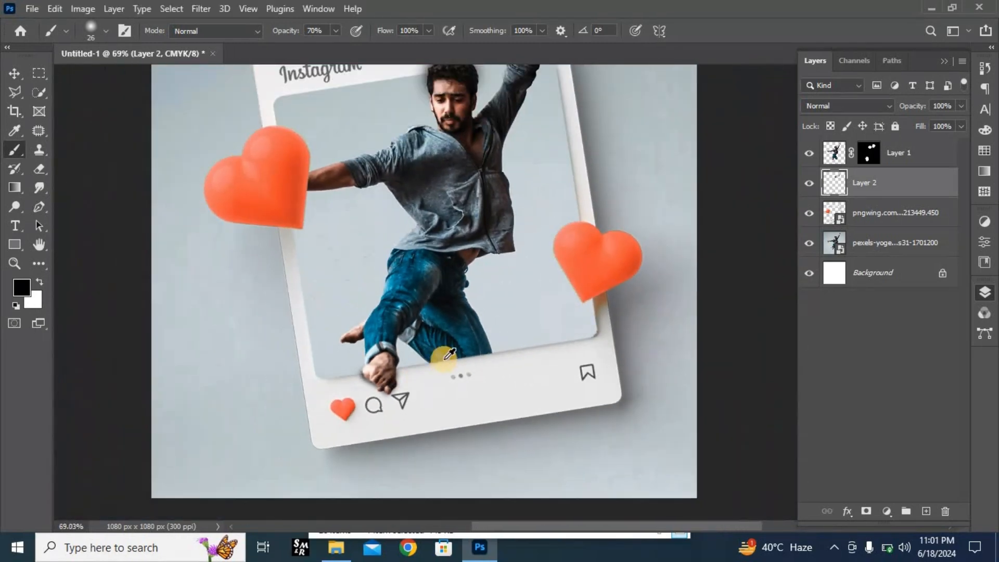
scroll(448, 356, down, 1)
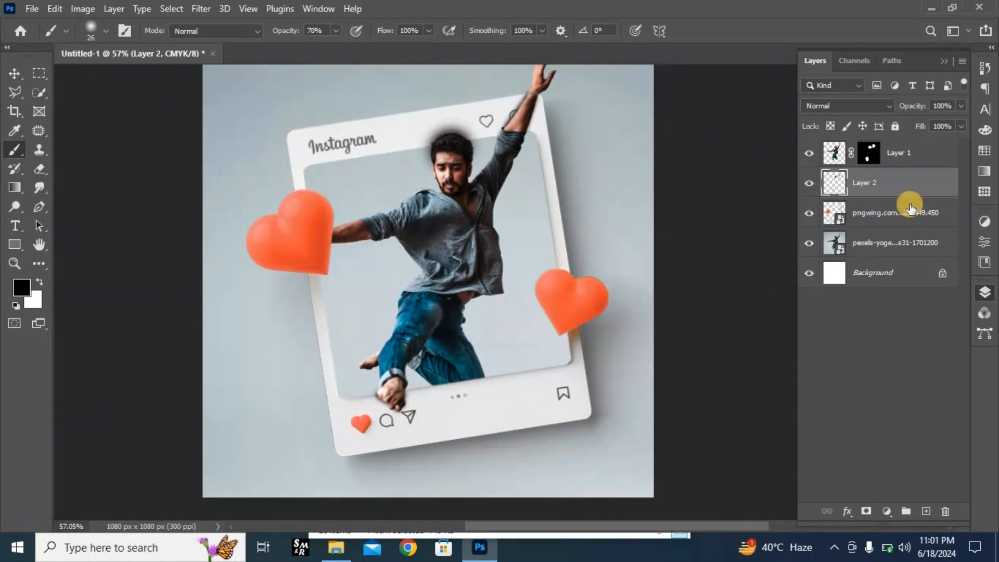
click(960, 105)
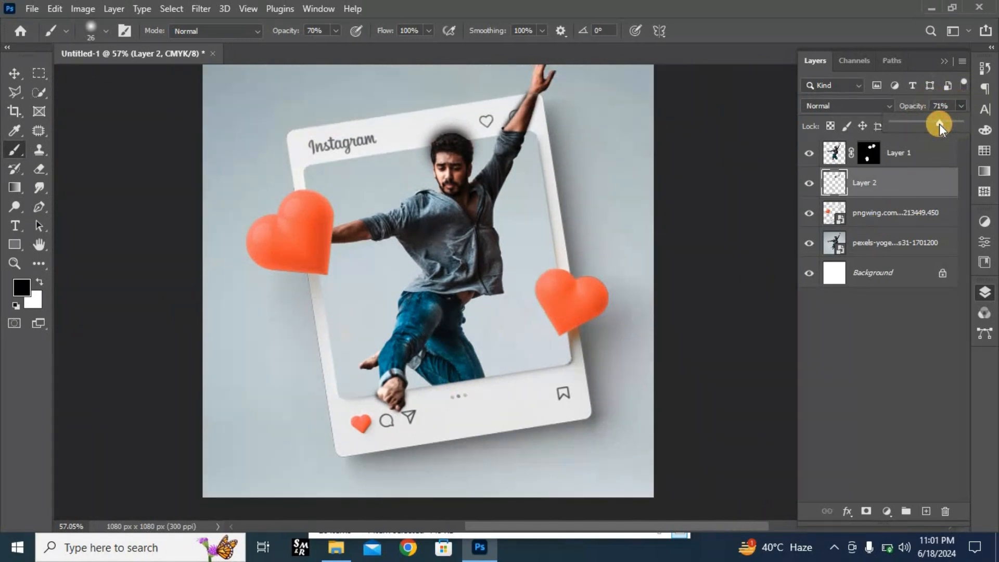
drag(939, 124, 931, 123)
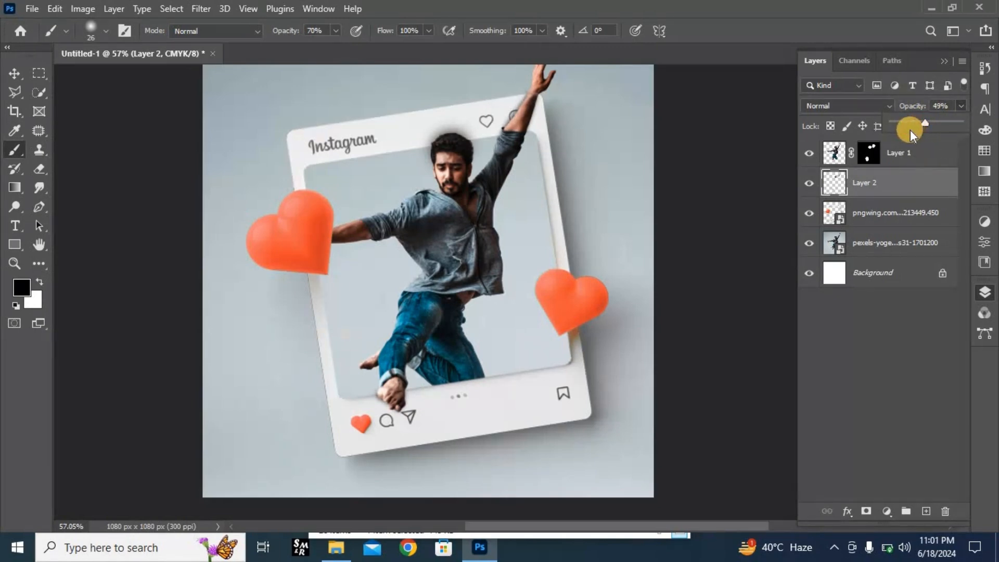
click(14, 75)
key(v)
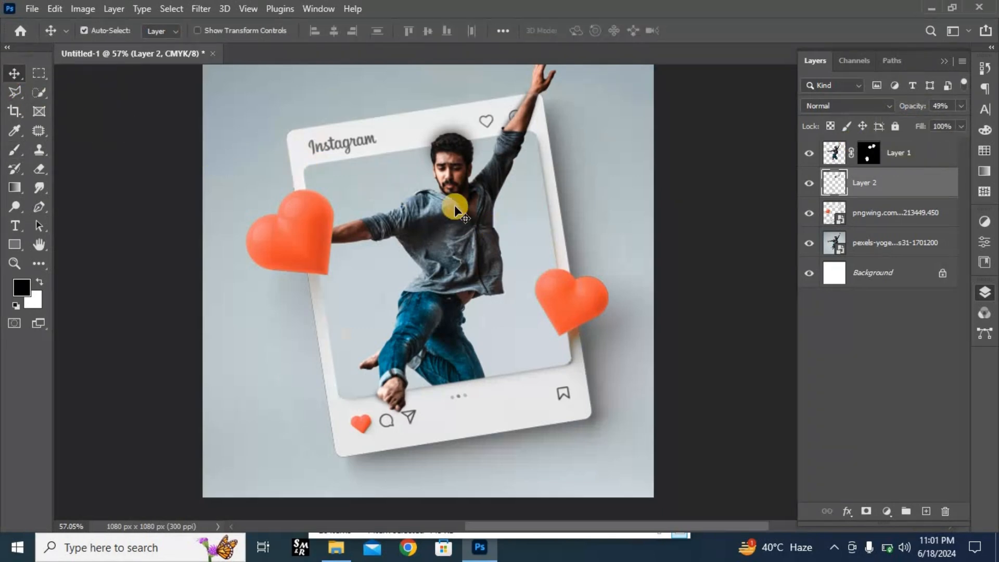
scroll(548, 229, up, 2)
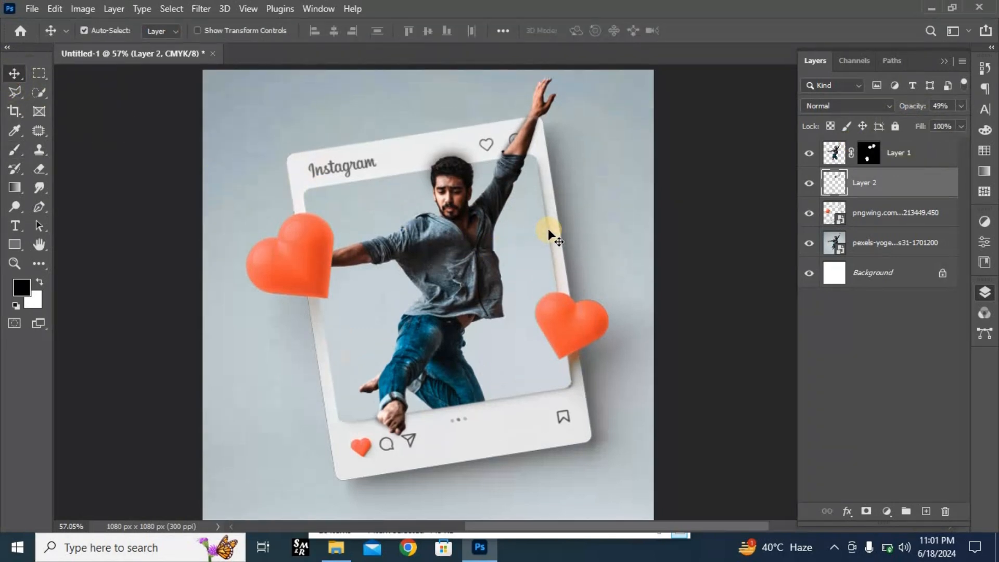